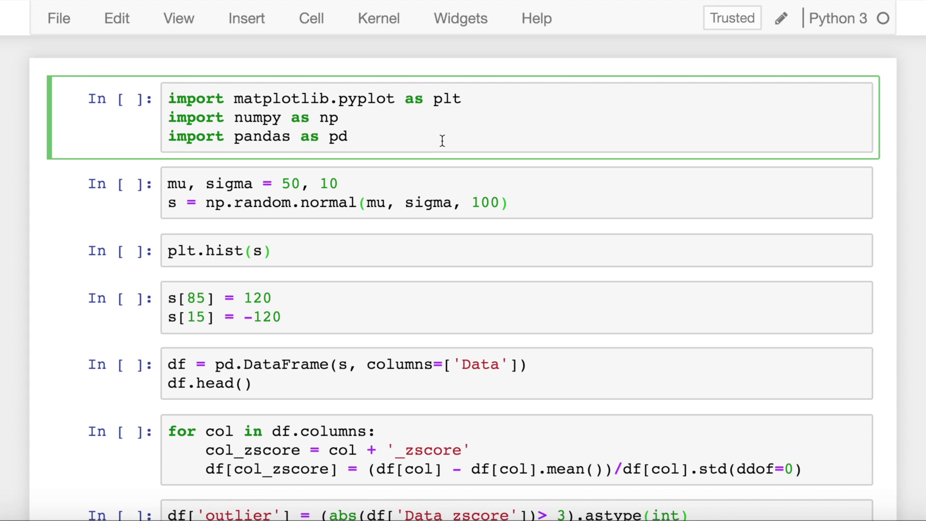
Step: Import the libraries, then generate 100 normal values from mu and sigma and plot plt.hist(s)
key(shift+Return)
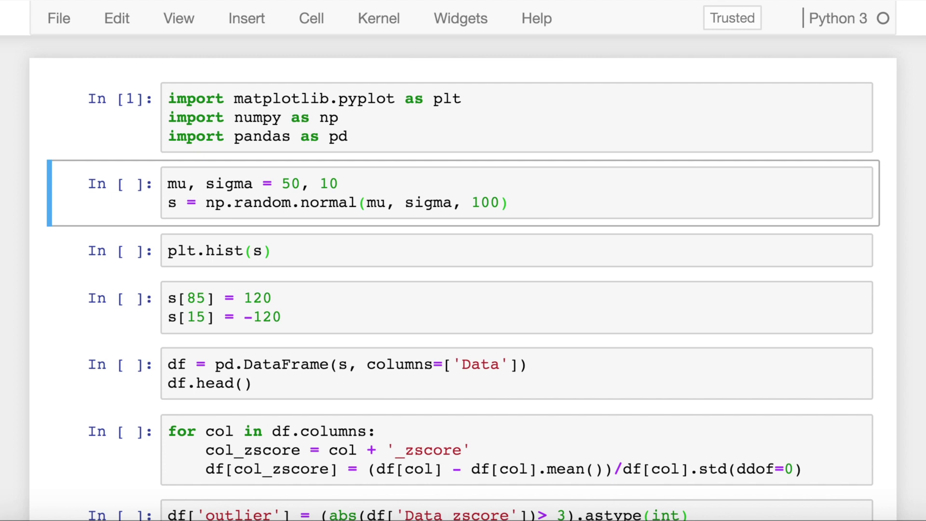
key(shift+Return)
key(shift+Return)
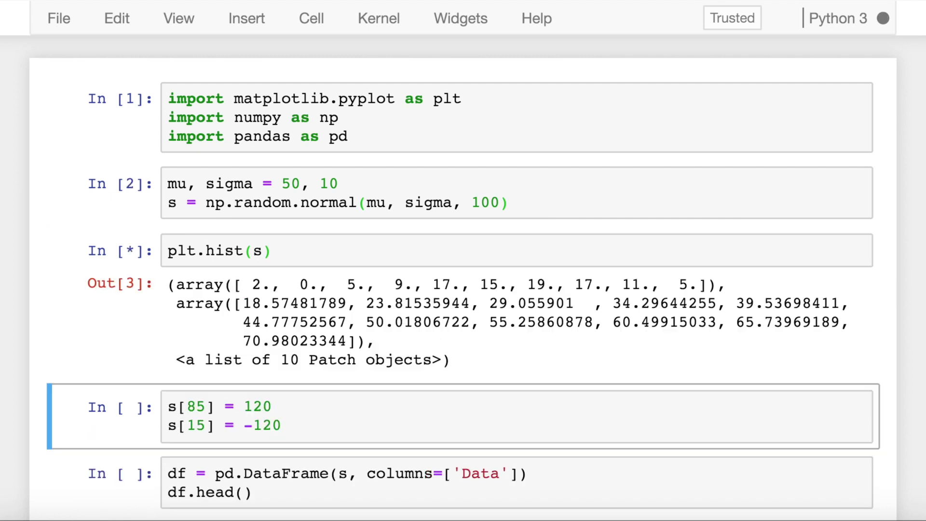
scroll(549, 226, down, 3)
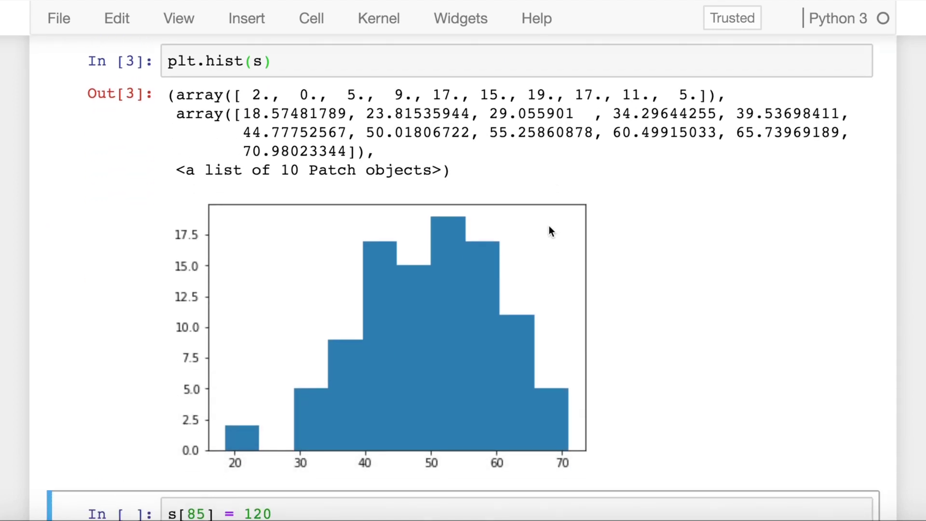
scroll(549, 226, down, 1)
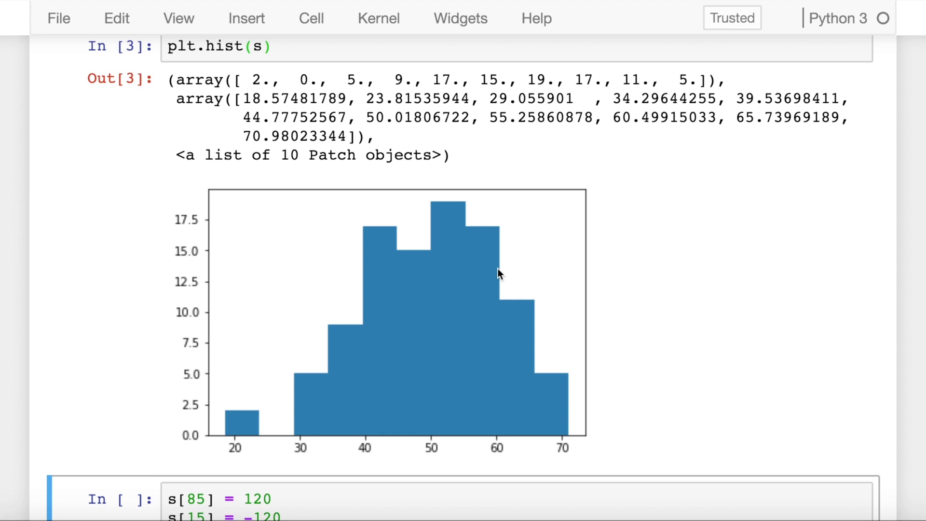
scroll(498, 269, down, 5)
click(430, 337)
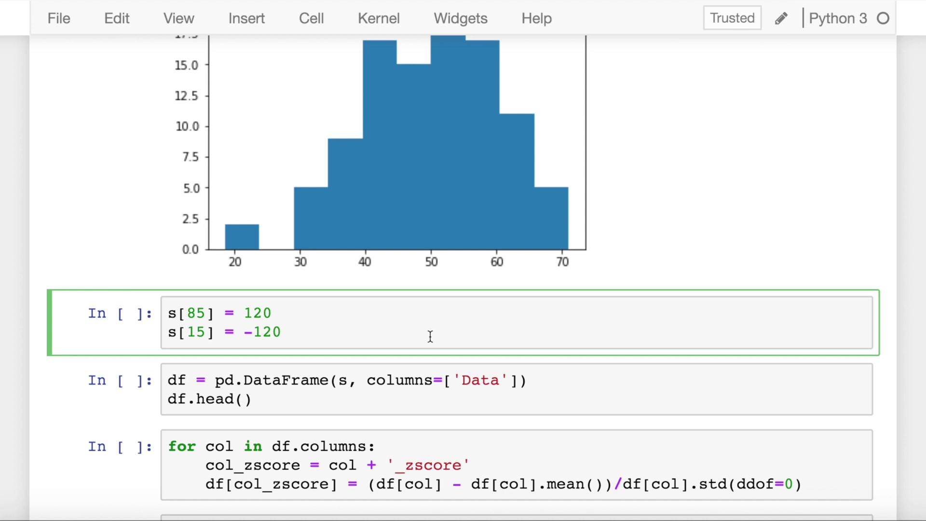
key(shift+Return)
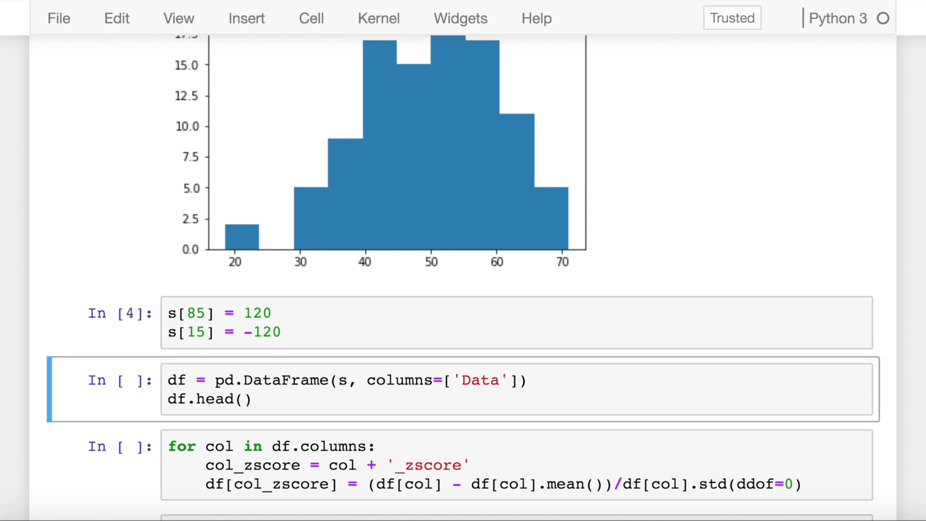
scroll(463, 290, down, 2)
Step: Build the Data DataFrame from the sample and display its first five rows
key(Return)
key(shift+Return)
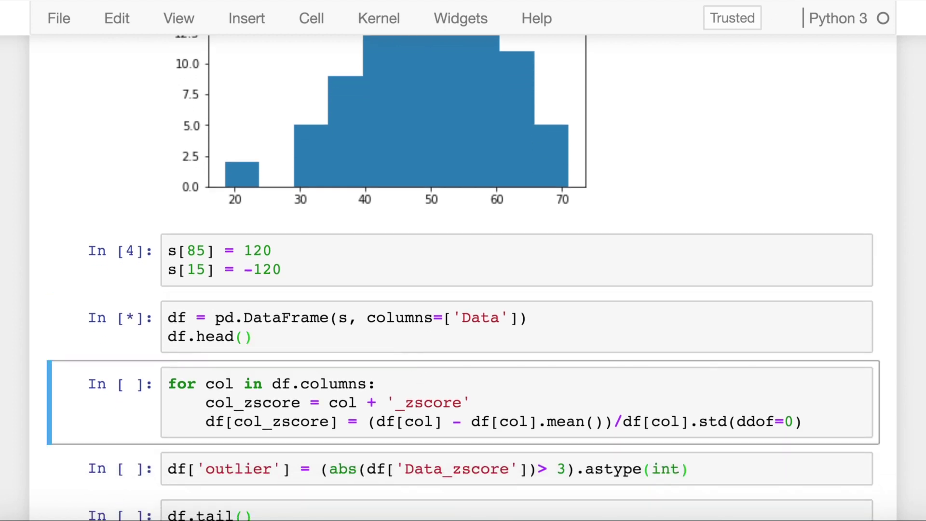
scroll(464, 290, down, 1)
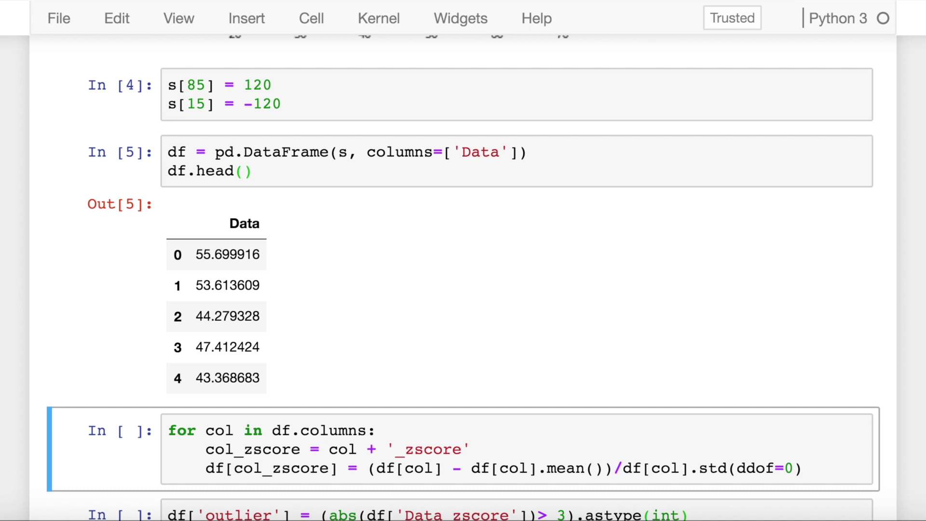
scroll(463, 362, down, 3)
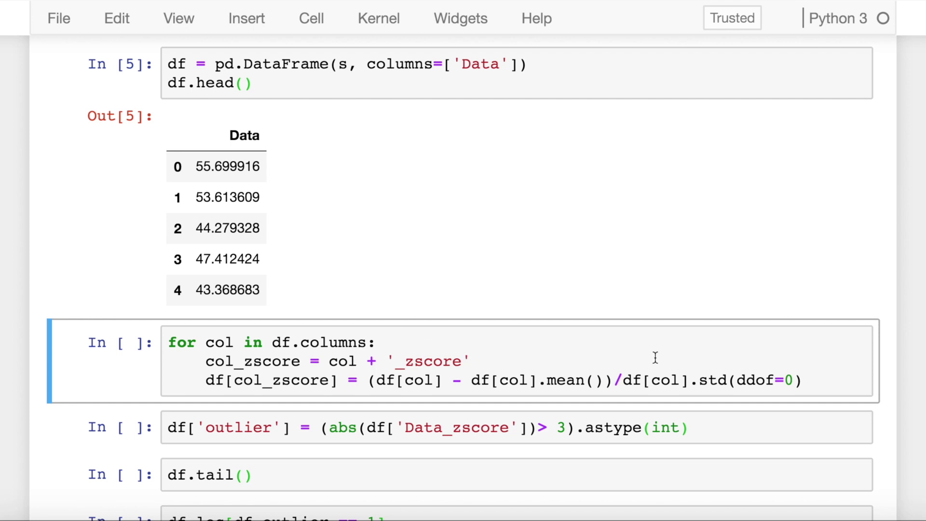
click(822, 382)
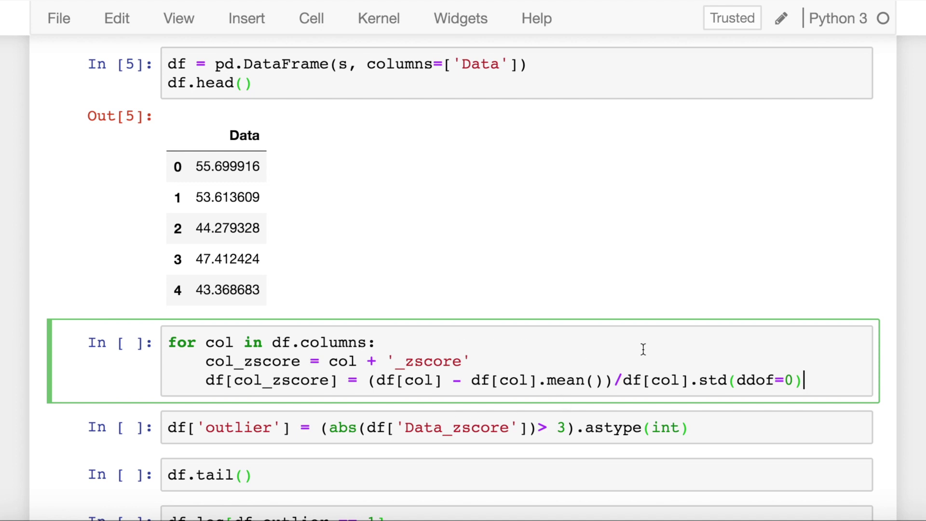
Step: Compute the Data_zscore column and flag rows with absolute z-score above 3 as outliers
key(shift+Return)
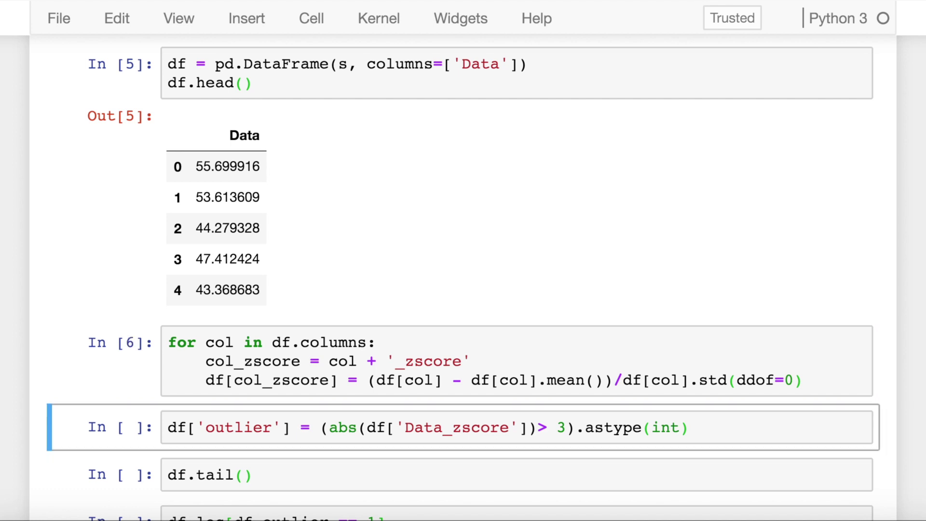
scroll(463, 289, down, 3)
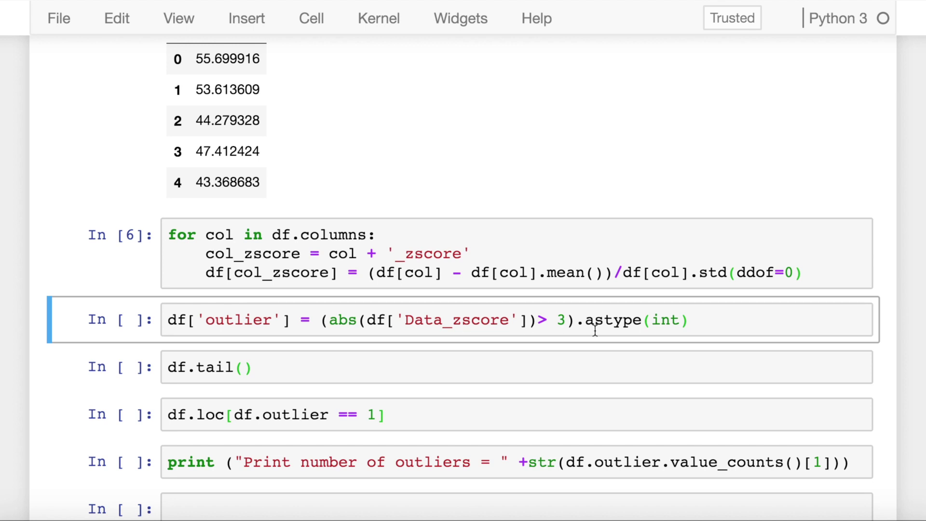
click(691, 320)
key(shift+Return)
scroll(463, 289, down, 3)
Step: Run df.tail() to display the last five rows, all with outlier flag 0
click(575, 271)
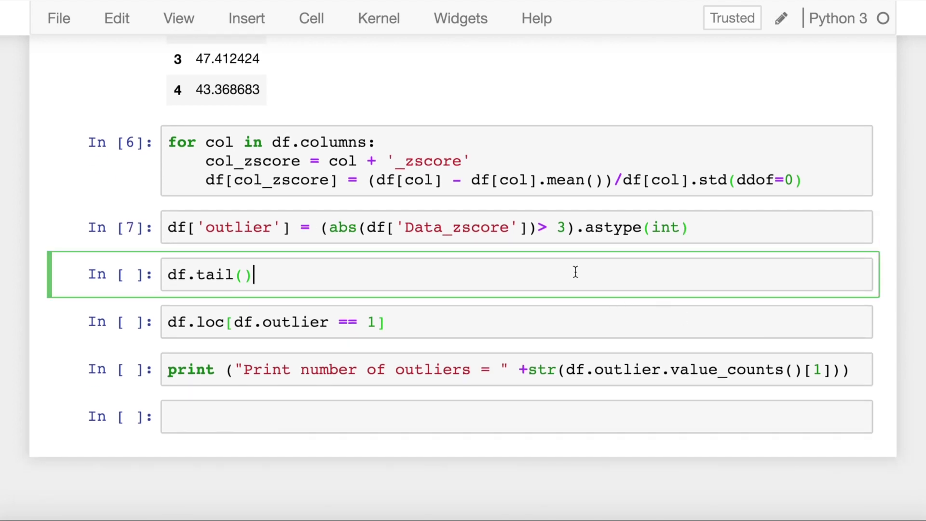
key(shift+Return)
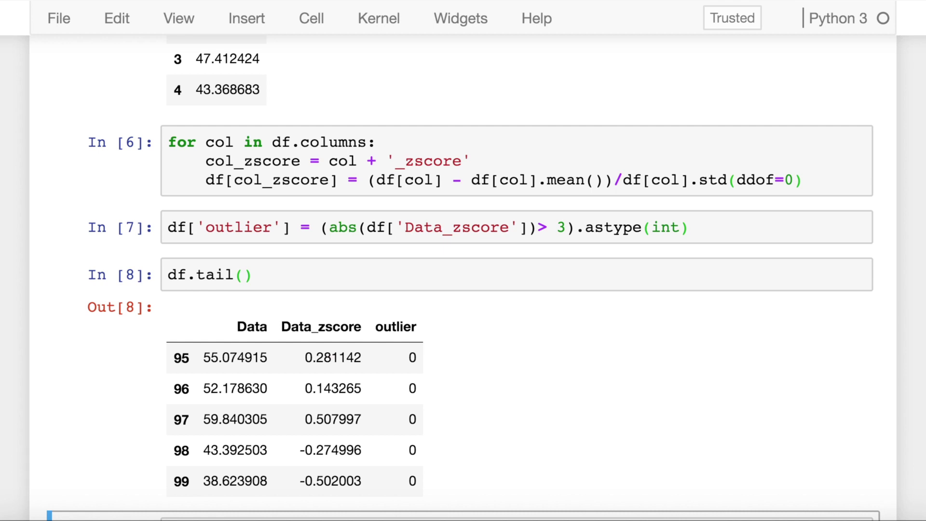
scroll(620, 349, down, 2)
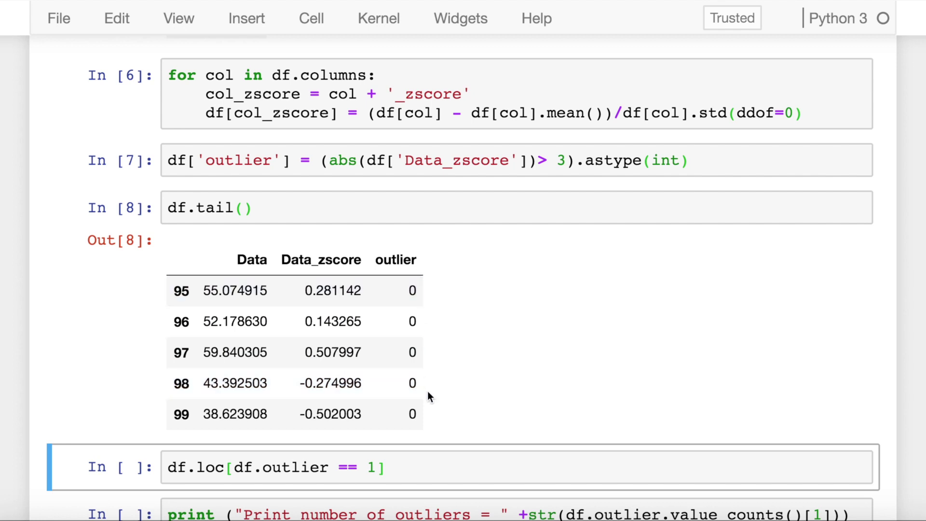
scroll(427, 391, down, 2)
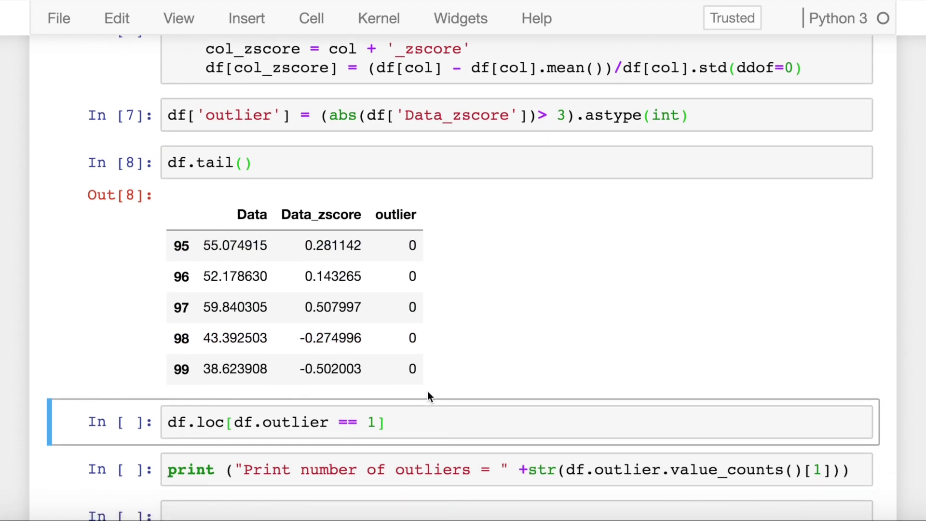
click(430, 420)
Step: List outlier rows 15 and 85 (-120 and 120) and print an outlier count of 2
key(shift+Return)
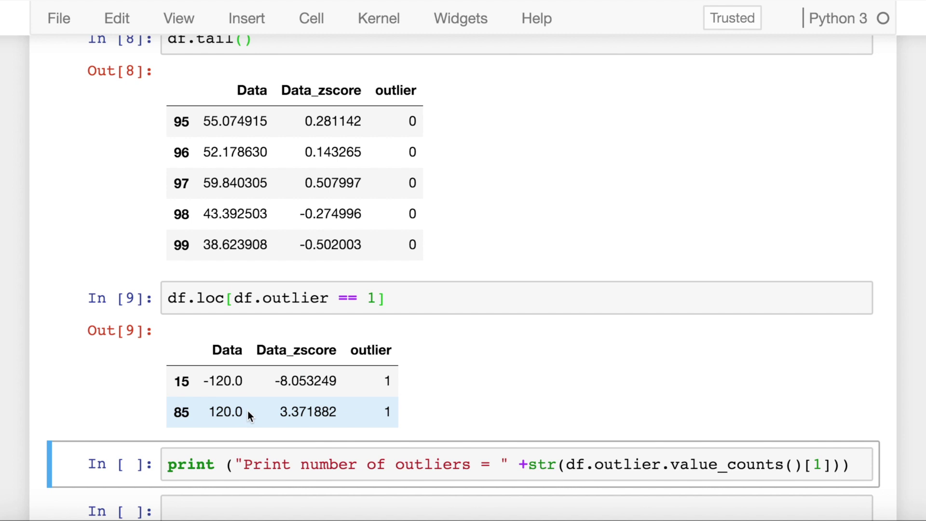
scroll(248, 410, down, 2)
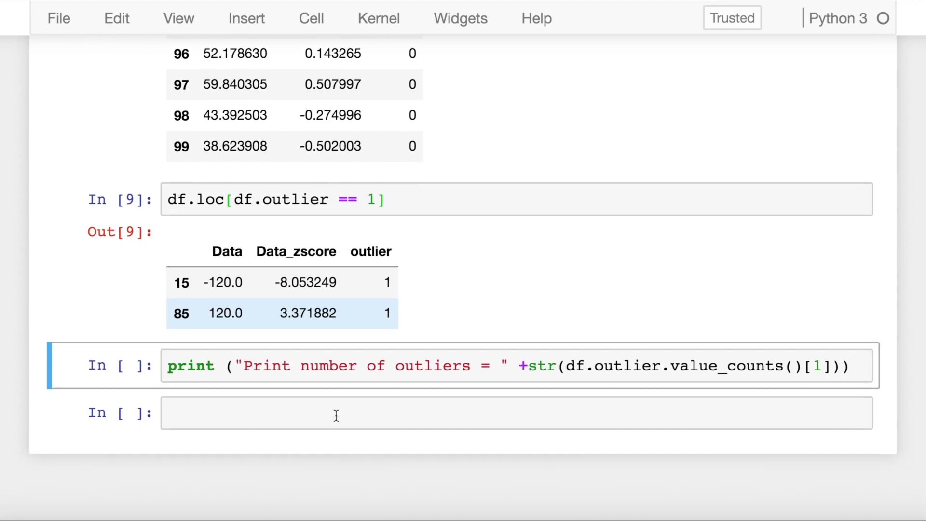
click(352, 364)
key(shift+Return)
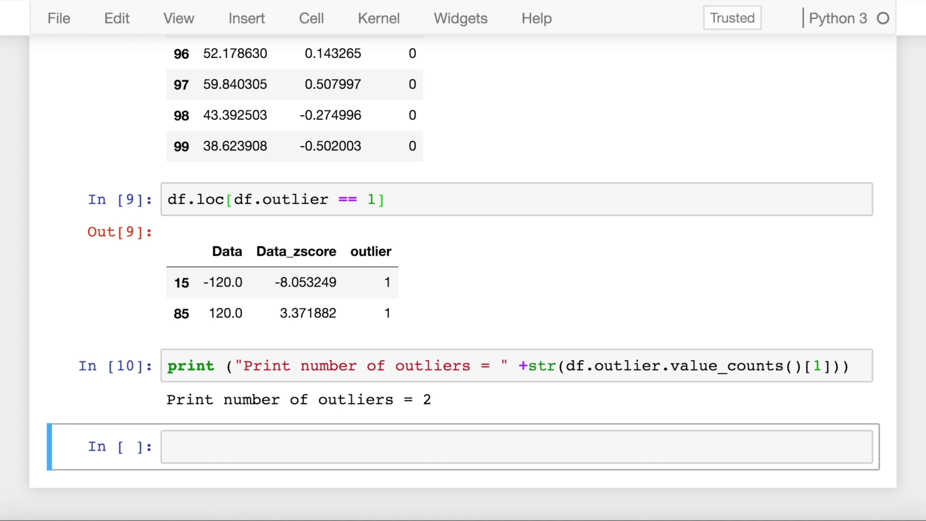